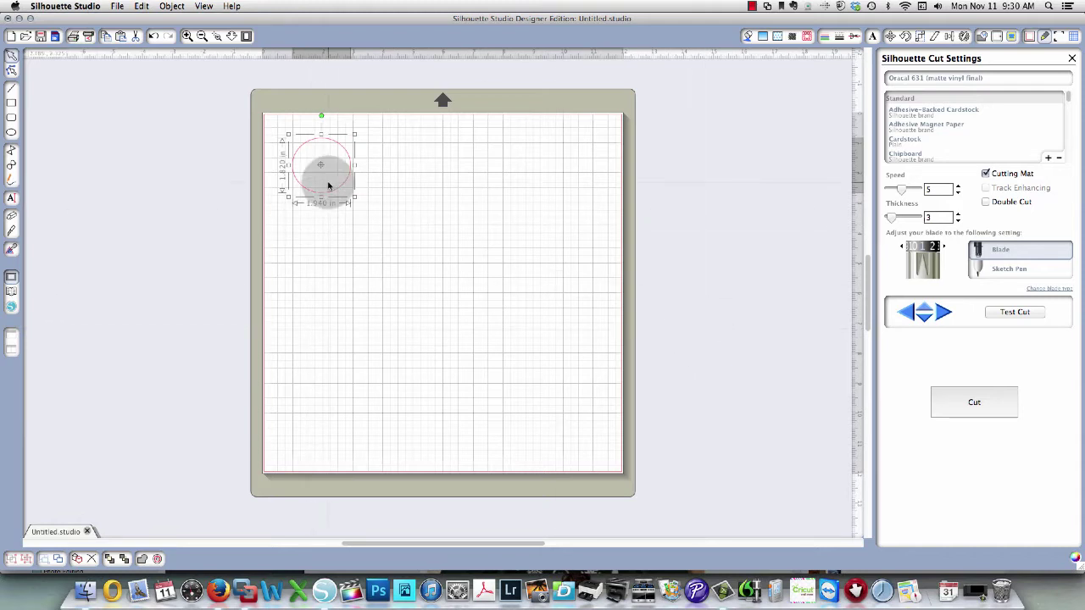
Nudge the red circle slightly and resize it to 1.690 x 1.585 inches.
{"action": "left_click_drag", "start_coordinate": [334, 192], "coordinate": [329, 190]}
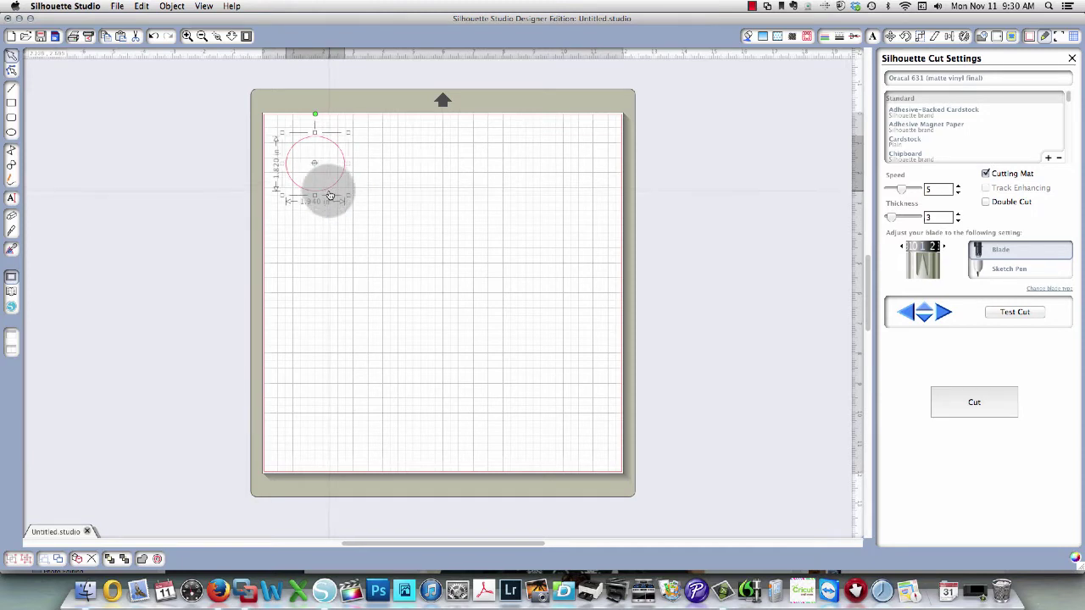
{"action": "left_click", "coordinate": [348, 196]}
{"action": "left_click_drag", "start_coordinate": [347, 196], "coordinate": [330, 169]}
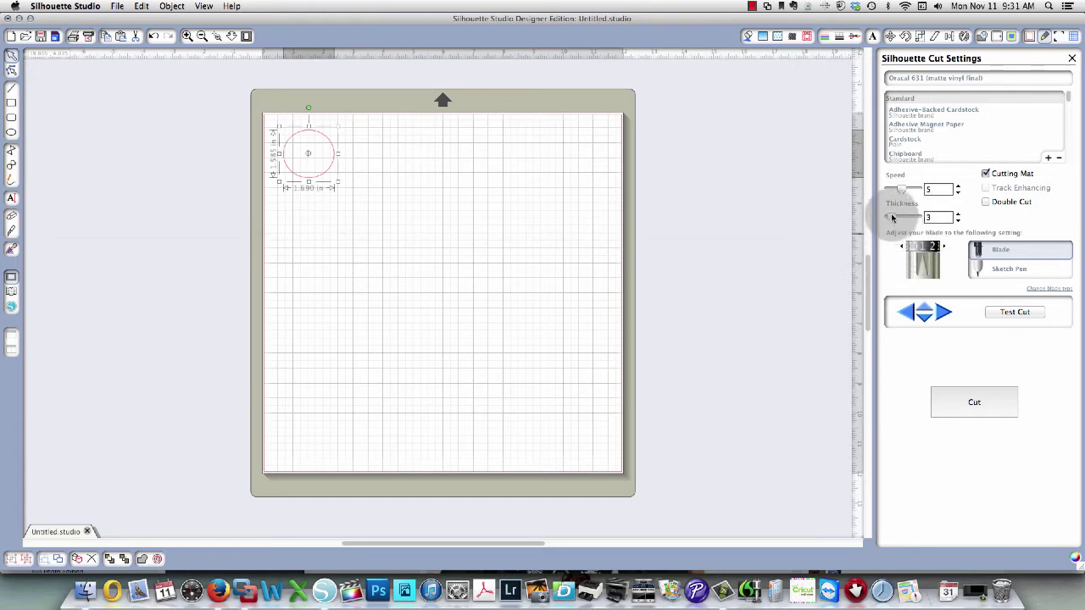
Set the cut thickness to 14 and lower the cut speed to 4.
{"action": "mouse_move", "coordinate": [892, 218]}
{"action": "left_mouse_down"}
{"action": "mouse_move", "coordinate": [924, 217]}
{"action": "mouse_move", "coordinate": [901, 217]}
{"action": "left_mouse_up"}
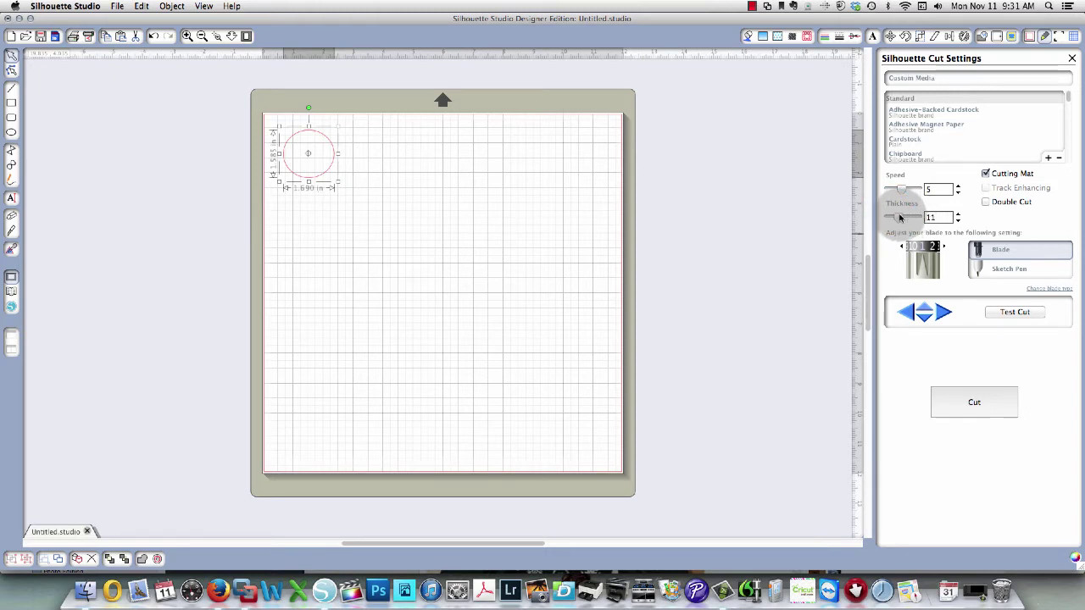
{"action": "left_click", "coordinate": [958, 222]}
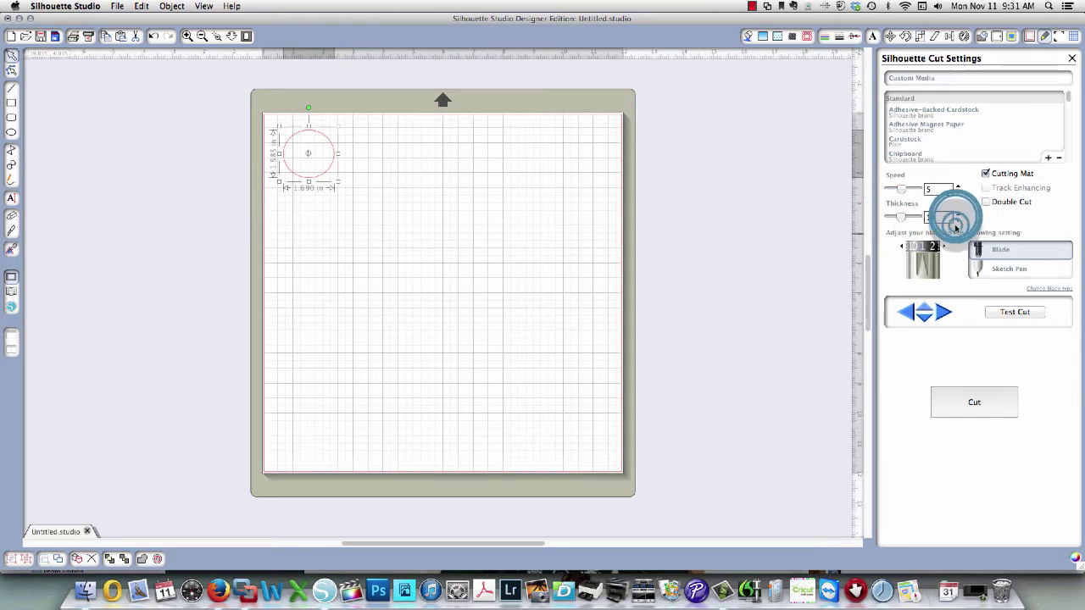
{"action": "left_click", "coordinate": [902, 189]}
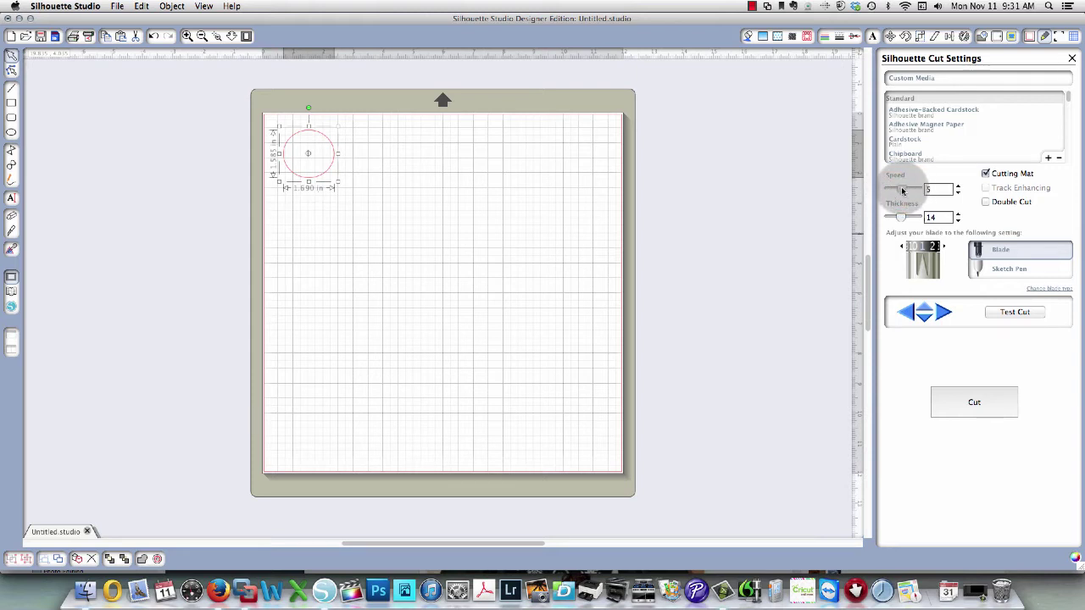
{"action": "left_click_drag", "start_coordinate": [903, 189], "coordinate": [899, 190]}
Load the Vinyl preset's values, then set blade to 2 and thickness to 8.
{"action": "scroll", "coordinate": [963, 129], "scroll_direction": "down", "scroll_amount": 10}
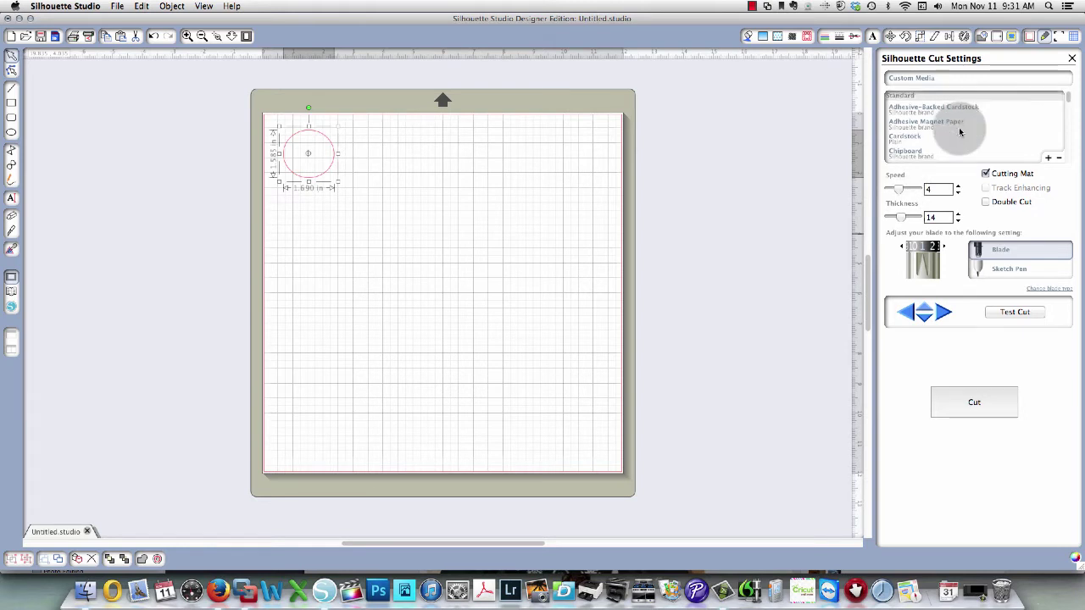
{"action": "left_click", "coordinate": [923, 128]}
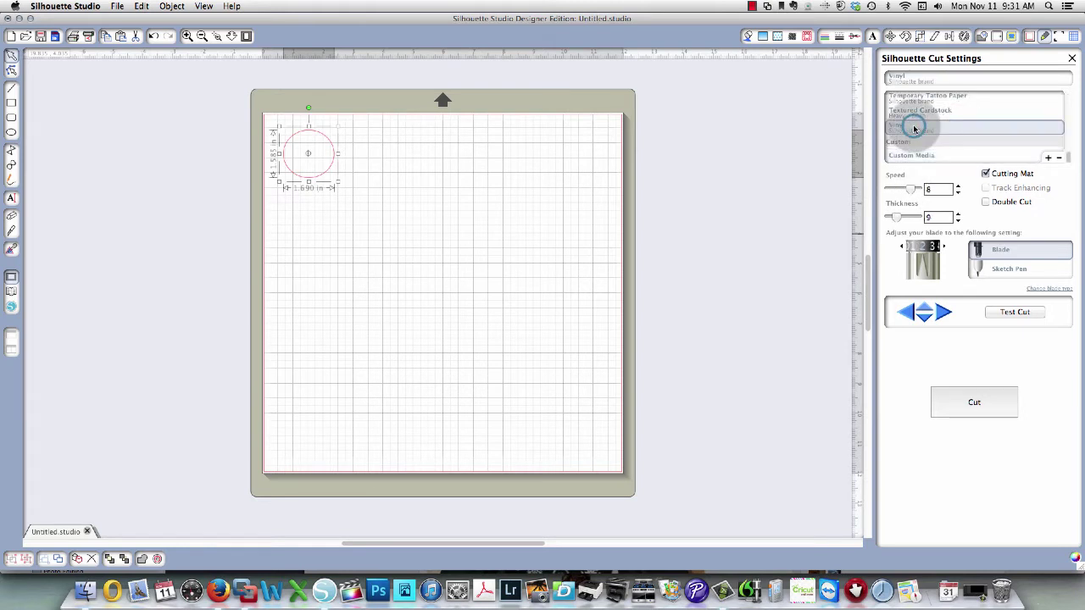
{"action": "left_click", "coordinate": [903, 249]}
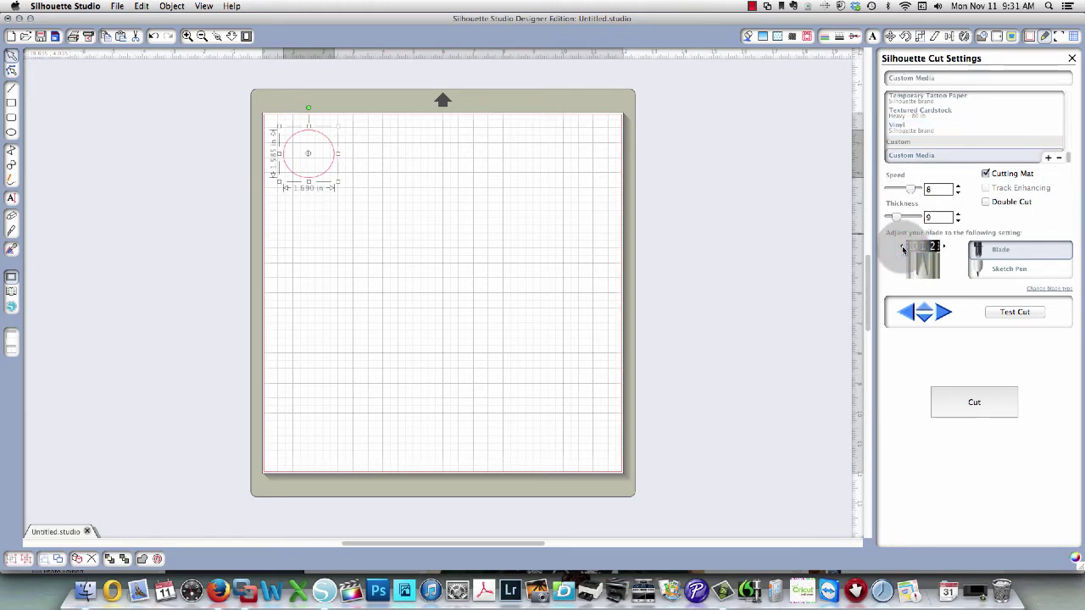
{"action": "left_click_drag", "start_coordinate": [899, 217], "coordinate": [895, 219]}
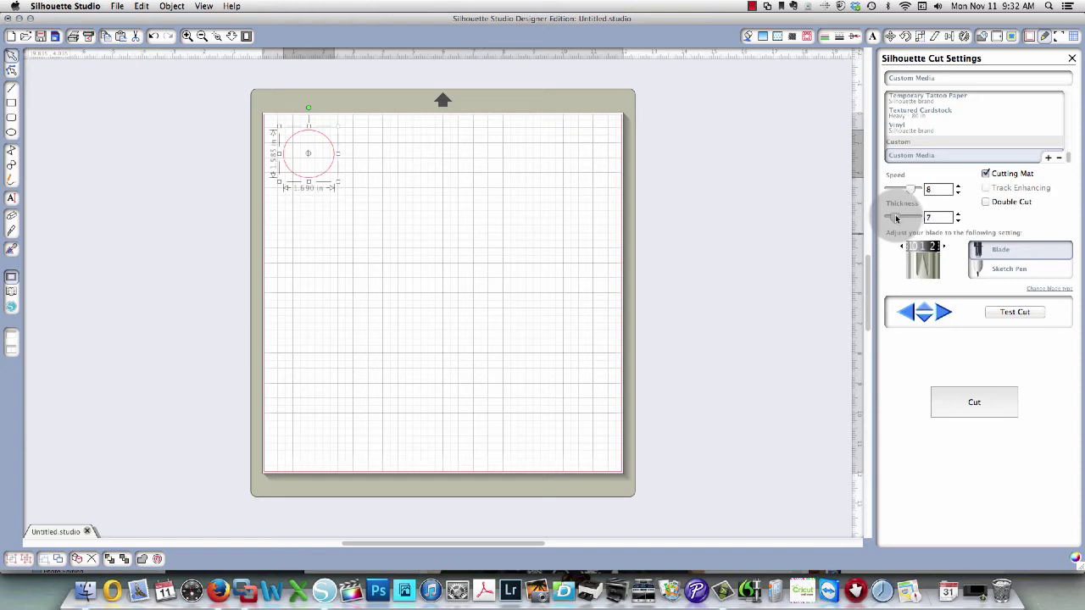
{"action": "left_click_drag", "start_coordinate": [896, 219], "coordinate": [898, 218]}
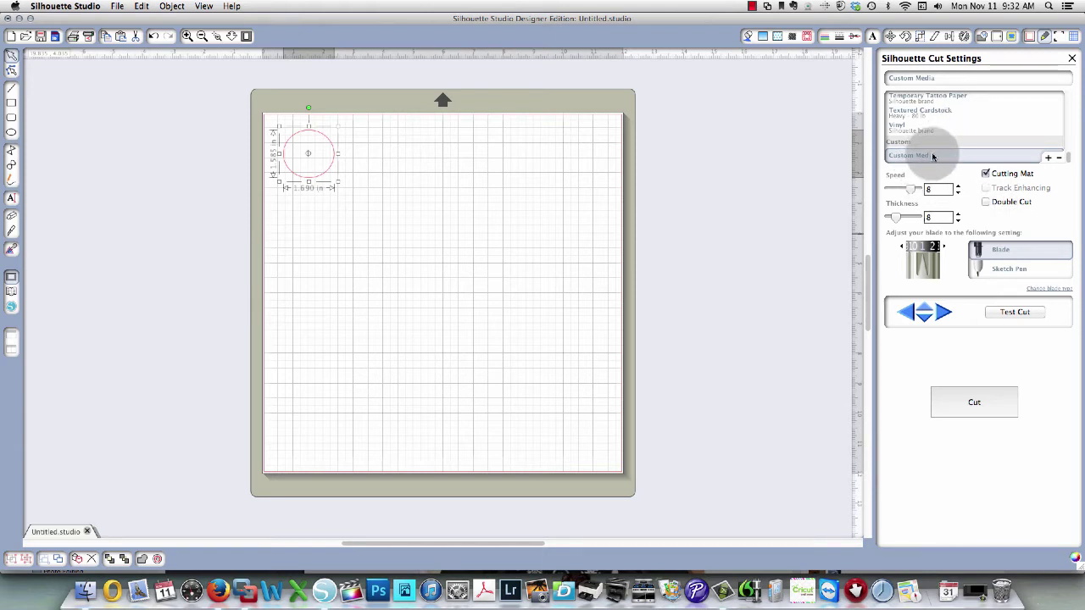
Add a new custom media entry named 'Oracal 631 (matte vinyl)'.
{"action": "left_click", "coordinate": [1049, 159]}
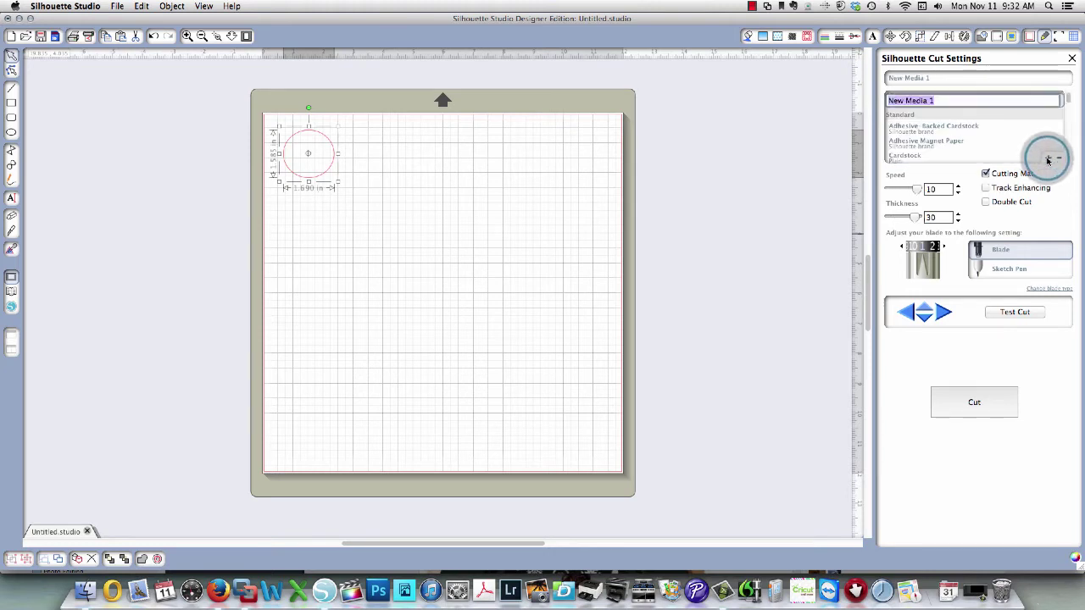
{"action": "type", "text": "Or"}
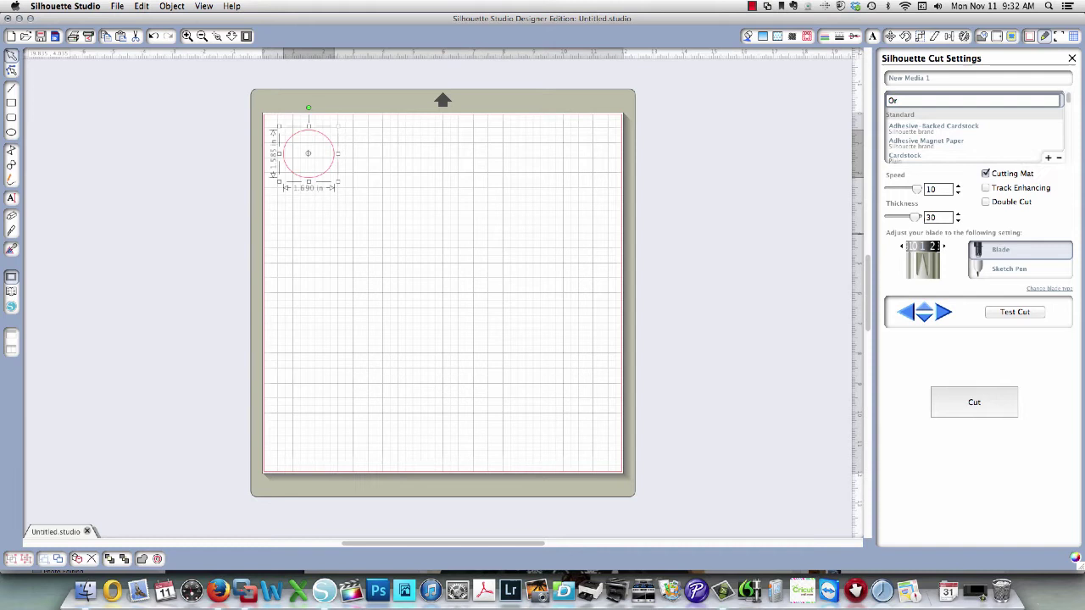
{"action": "type", "text": "acal 6312"}
{"action": "type", "text": "matte vinyl)"}
{"action": "key", "text": "Tab"}
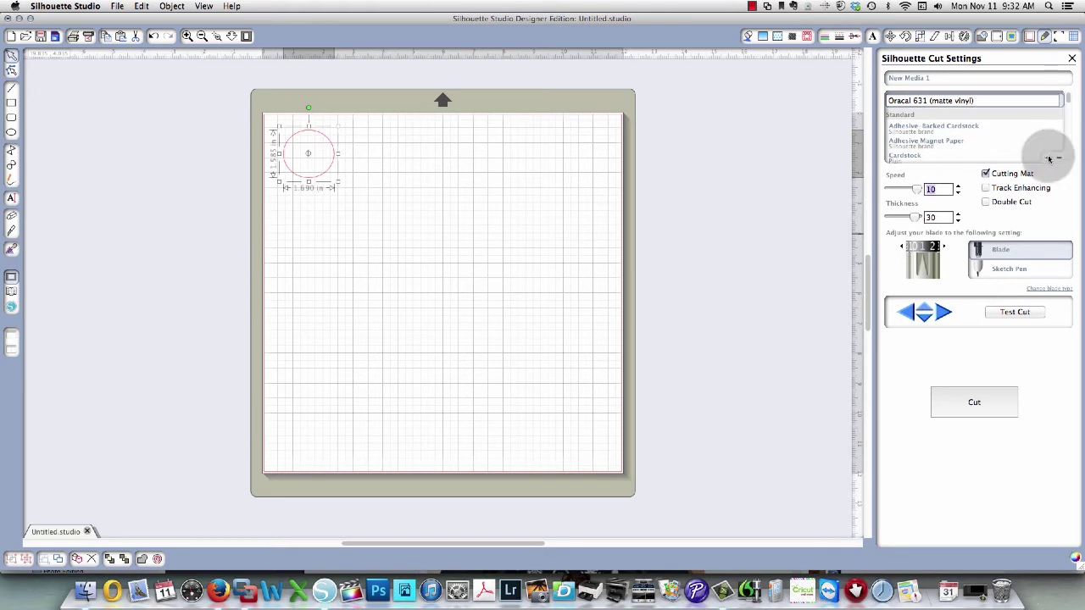
Commit the name, compare Vinyl and Textured Cardstock, then select Oracal 631 (matte vinyl).
{"action": "left_click", "coordinate": [960, 128]}
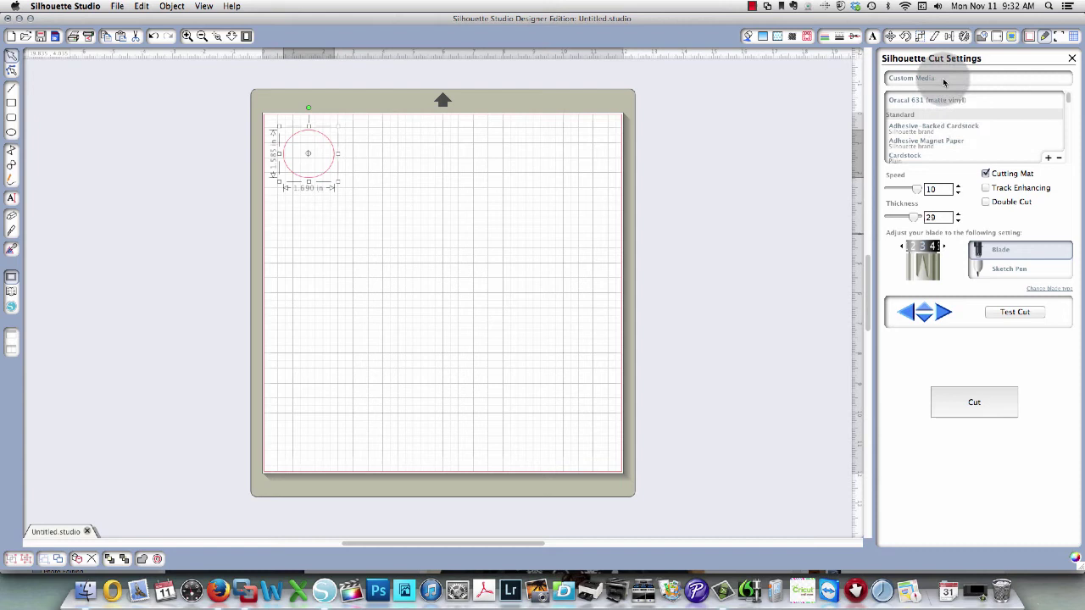
{"action": "left_click", "coordinate": [939, 100]}
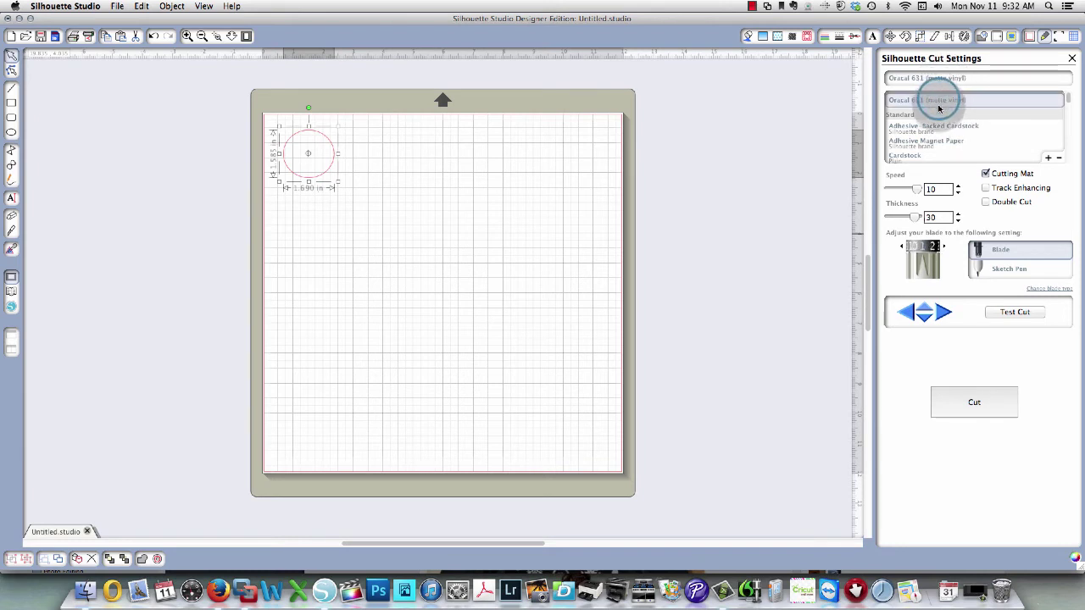
{"action": "scroll", "coordinate": [937, 118], "scroll_direction": "down", "scroll_amount": 5}
{"action": "left_click", "coordinate": [938, 131]}
{"action": "left_click", "coordinate": [912, 156]}
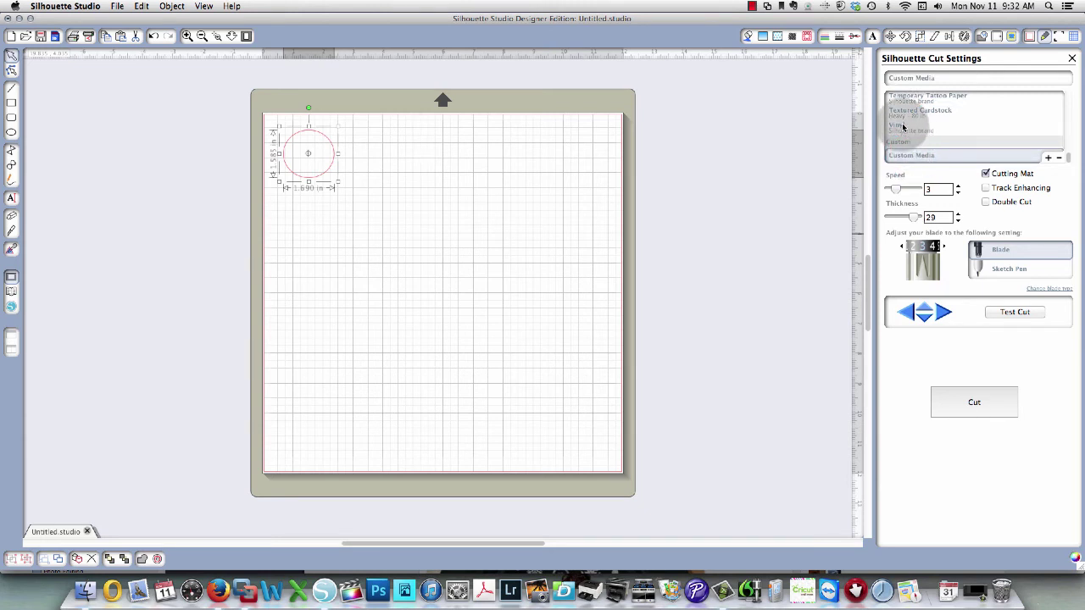
{"action": "left_click", "coordinate": [903, 126]}
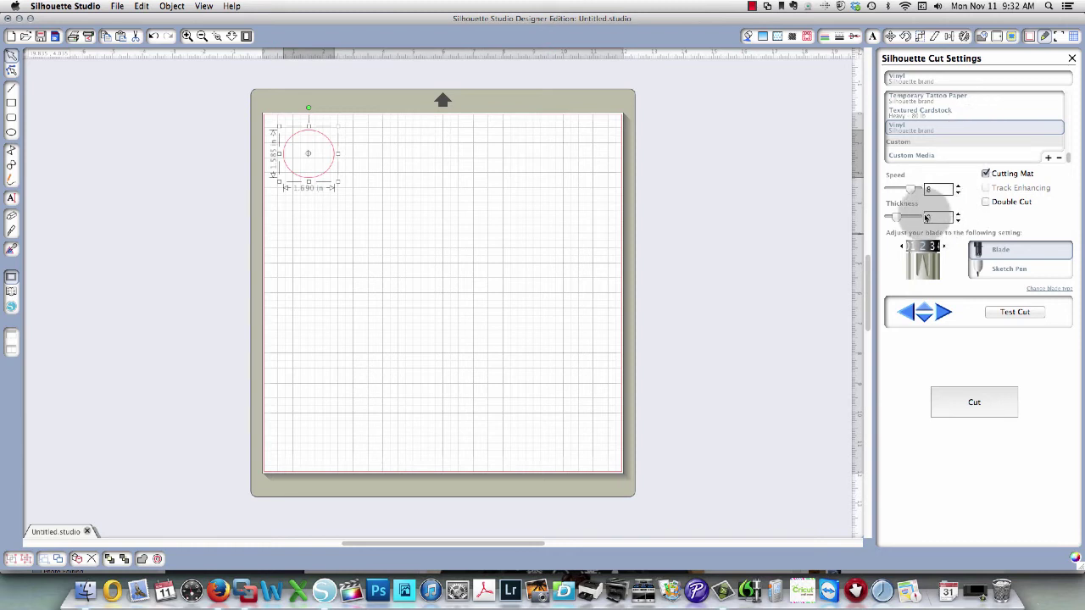
{"action": "left_click", "coordinate": [929, 111]}
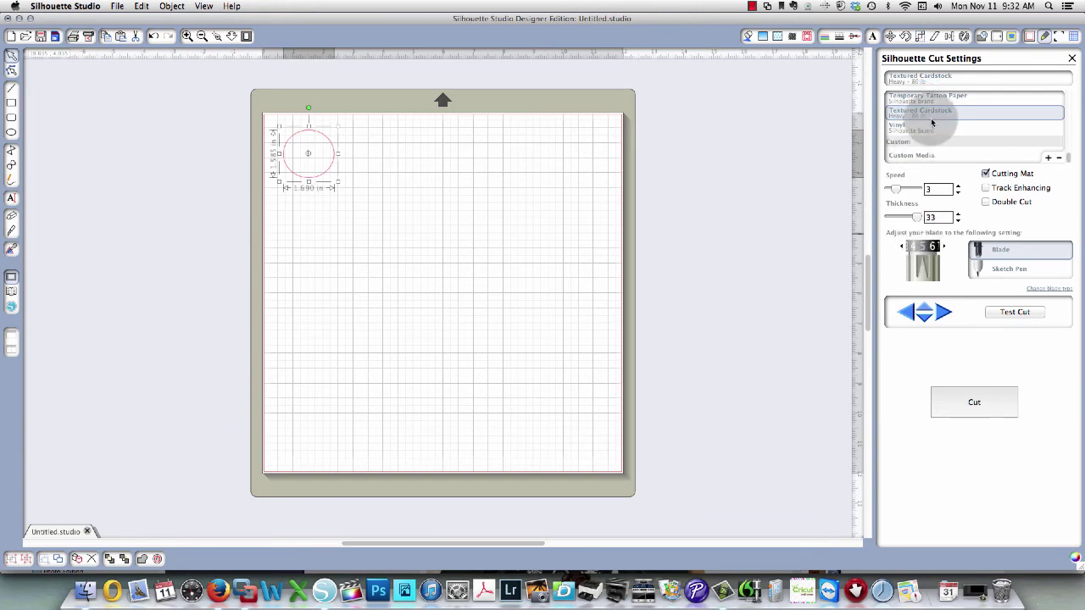
{"action": "scroll", "coordinate": [923, 131], "scroll_direction": "up", "scroll_amount": 5}
{"action": "scroll", "coordinate": [932, 118], "scroll_direction": "down", "scroll_amount": 1}
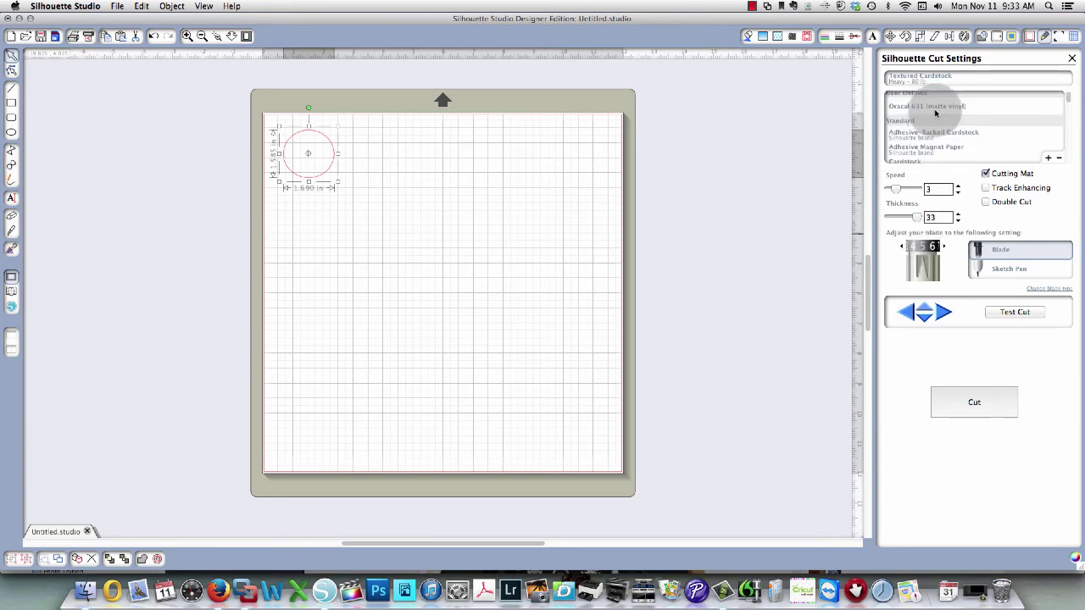
{"action": "left_click", "coordinate": [935, 108]}
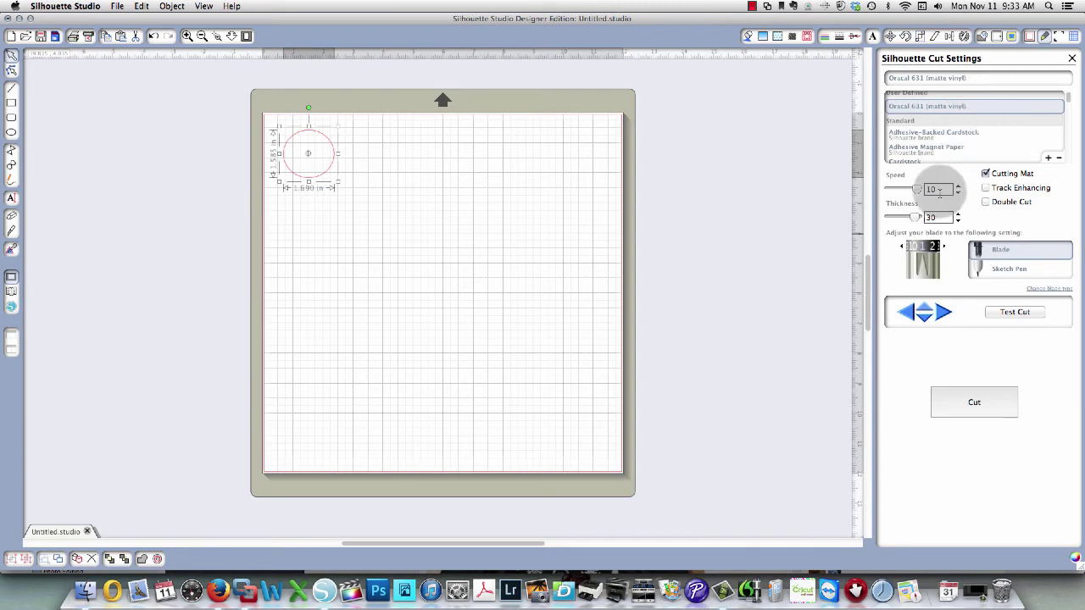
Set the Oracal 631 (matte vinyl) speed to 8 and thickness down to 8.
{"action": "left_click_drag", "start_coordinate": [919, 191], "coordinate": [899, 223]}
{"action": "left_click", "coordinate": [959, 219]}
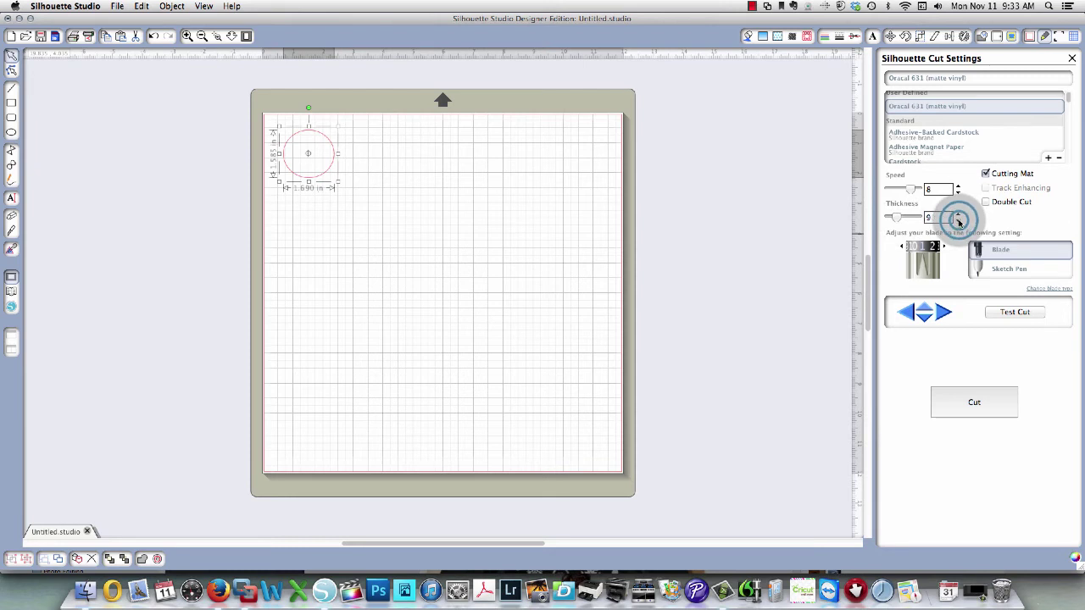
{"action": "left_click", "coordinate": [959, 219]}
{"action": "left_click", "coordinate": [959, 220]}
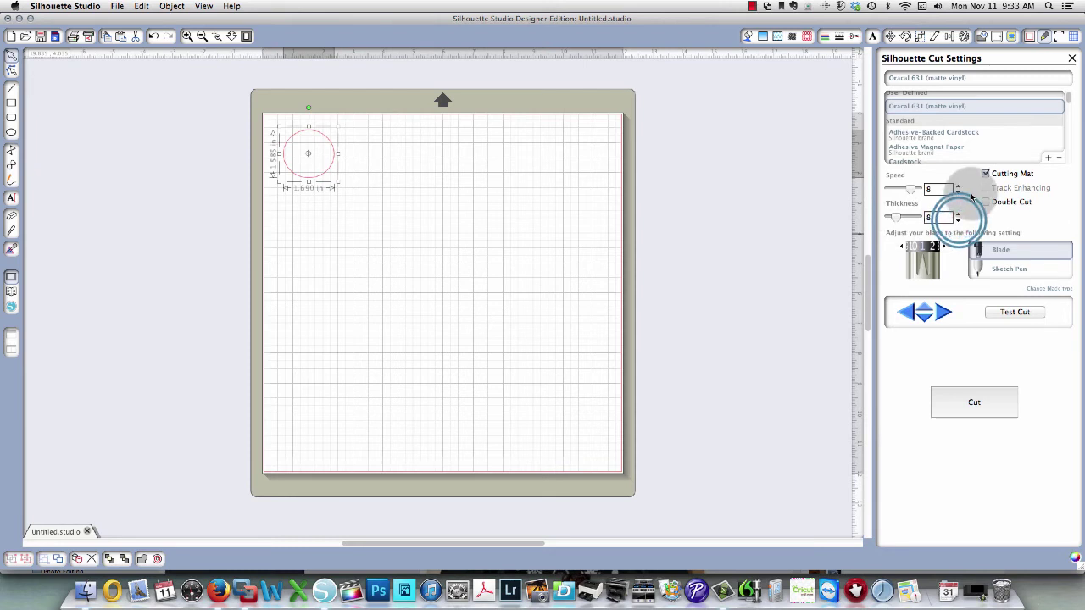
{"action": "left_click", "coordinate": [88, 40]}
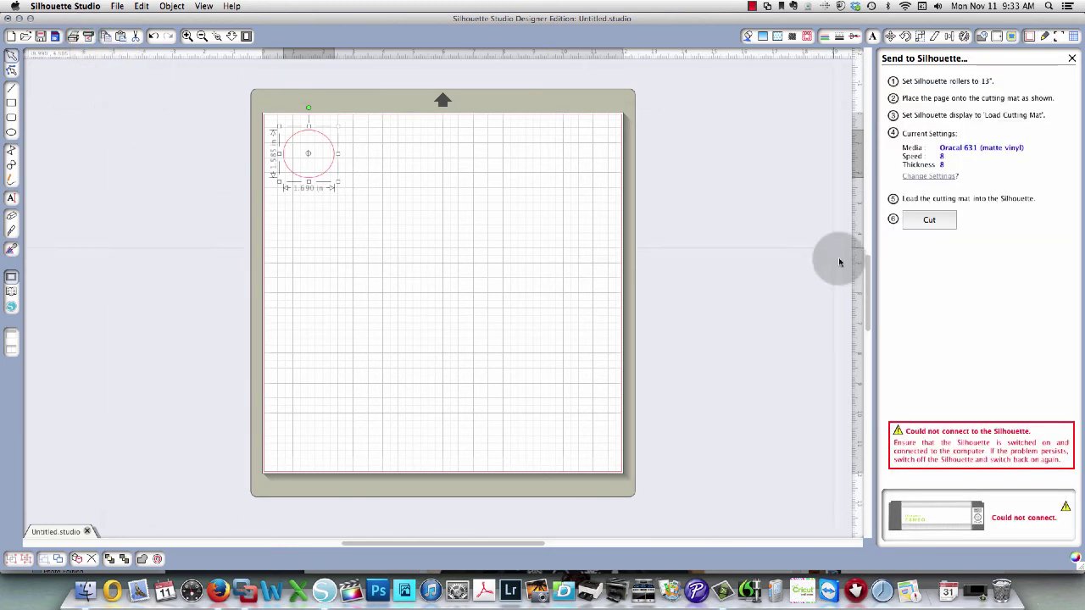
{"action": "left_click", "coordinate": [933, 221]}
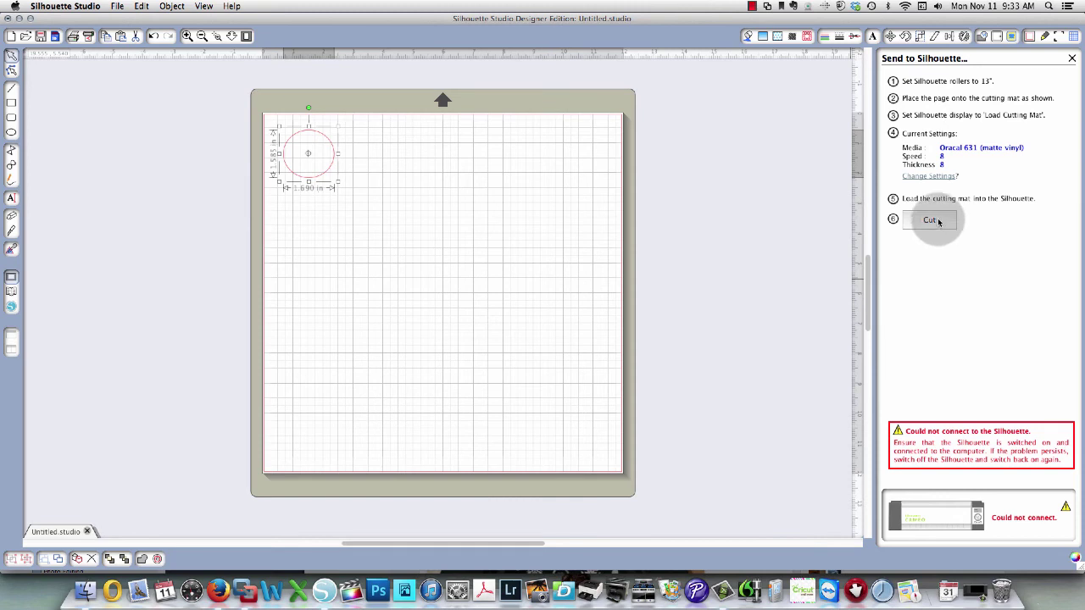
{"action": "left_click", "coordinate": [938, 221]}
{"action": "left_click", "coordinate": [811, 271]}
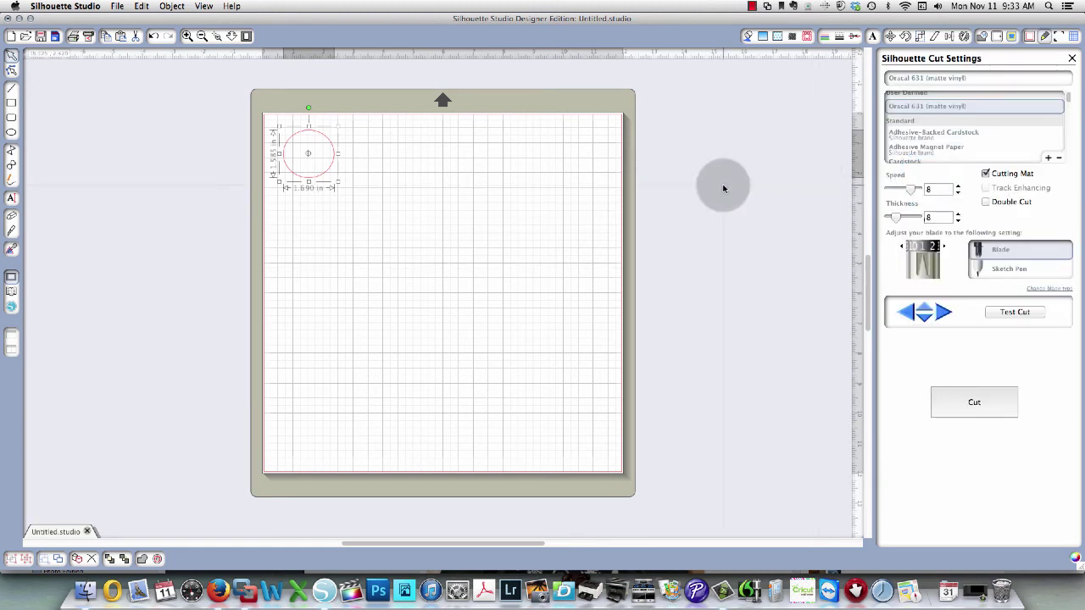
Confirm Oracal 631 kept speed 8 and thickness 8, then lower thickness to 3.
{"action": "left_click", "coordinate": [952, 136]}
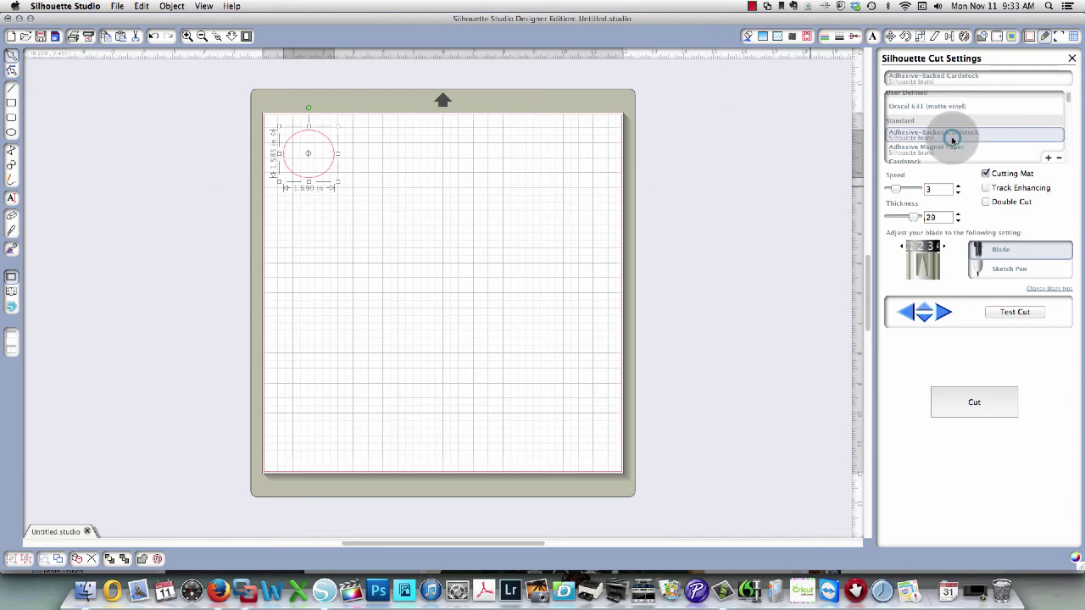
{"action": "left_click", "coordinate": [946, 152]}
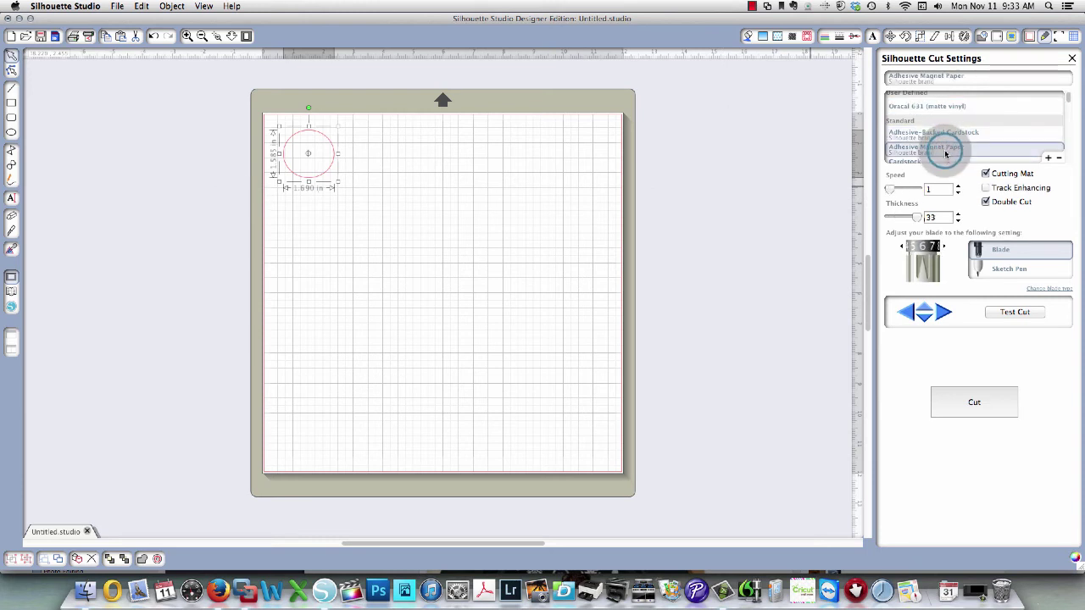
{"action": "left_click", "coordinate": [936, 108]}
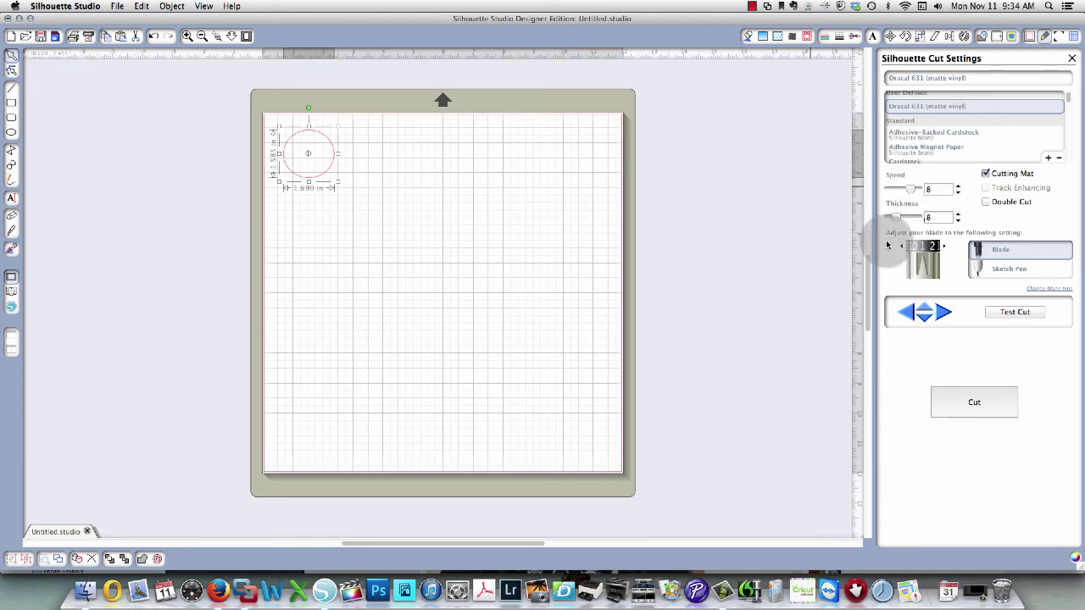
{"action": "left_click", "coordinate": [958, 220]}
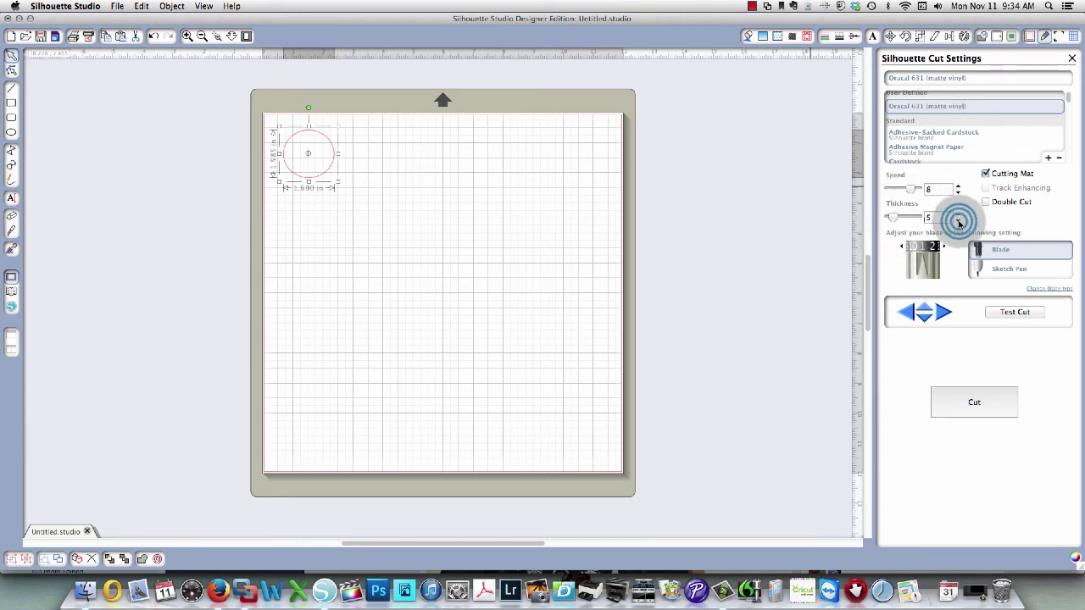
{"action": "left_click", "coordinate": [959, 221]}
{"action": "left_click", "coordinate": [959, 221]}
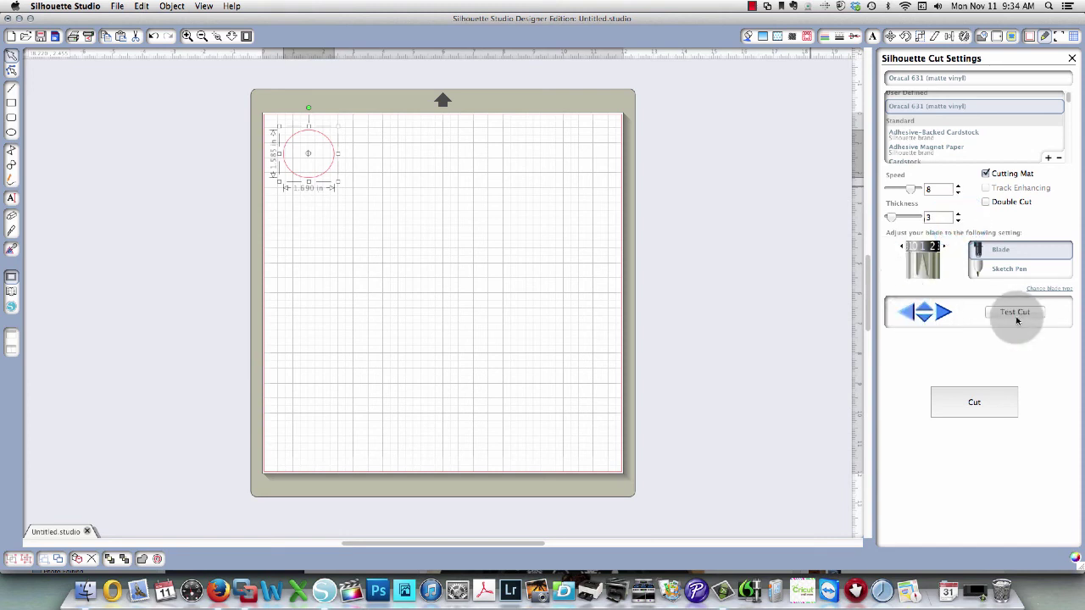
Send the circle to cut and, after the connection error, return to cut settings.
{"action": "left_click", "coordinate": [946, 401]}
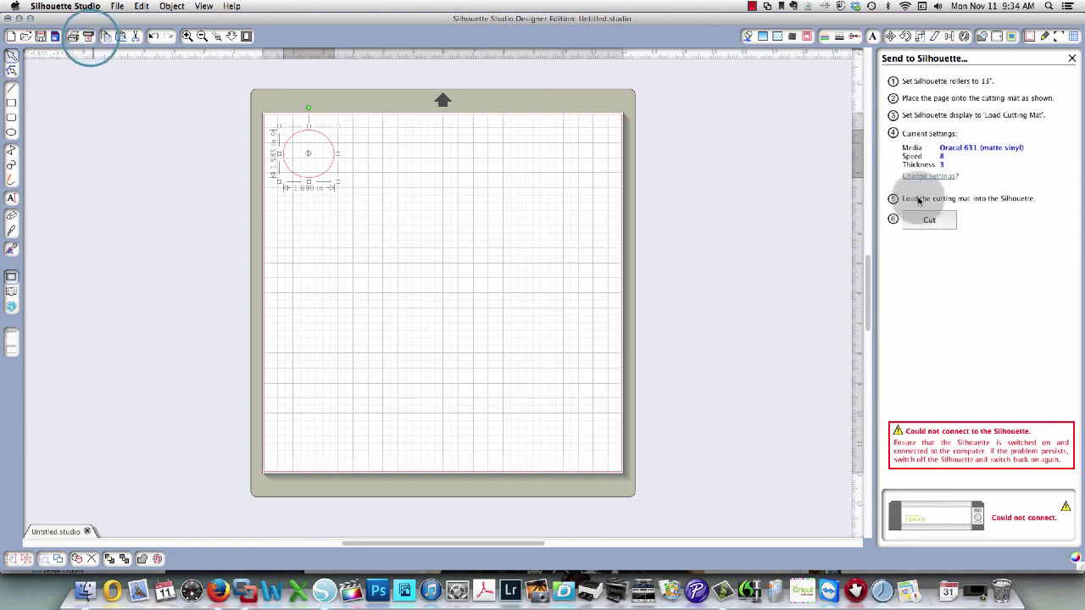
{"action": "left_click", "coordinate": [918, 177]}
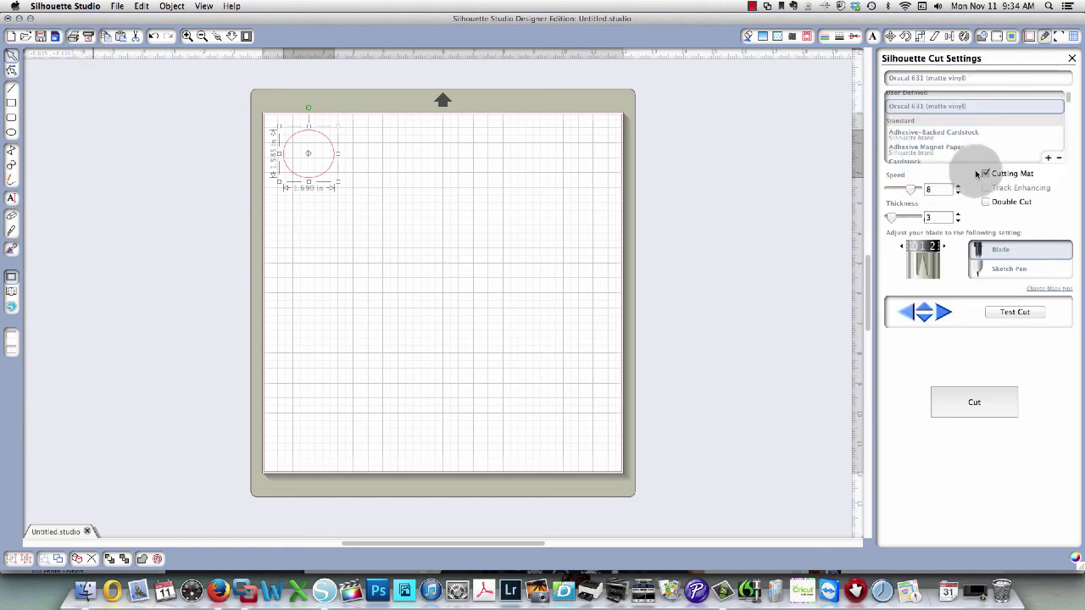
{"action": "scroll", "coordinate": [937, 150], "scroll_direction": "down", "scroll_amount": 2}
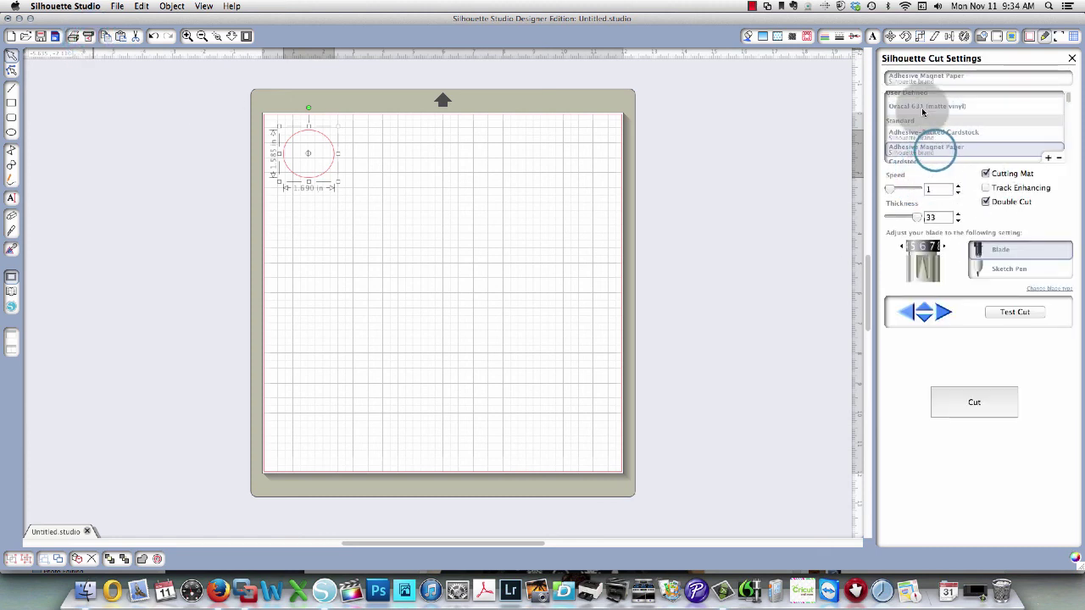
{"action": "scroll", "coordinate": [925, 109], "scroll_direction": "up", "scroll_amount": 2}
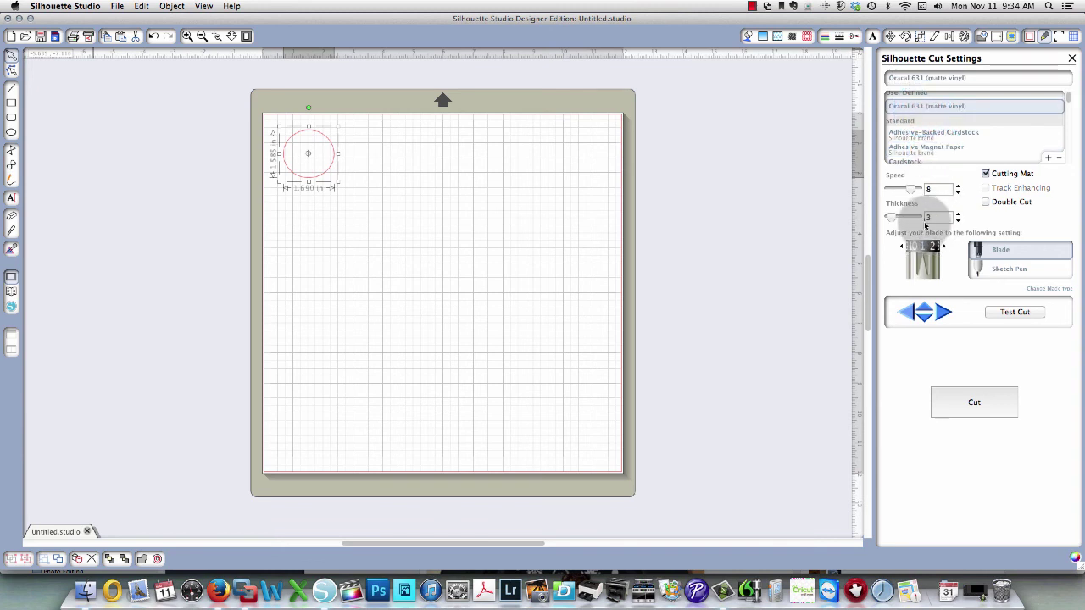